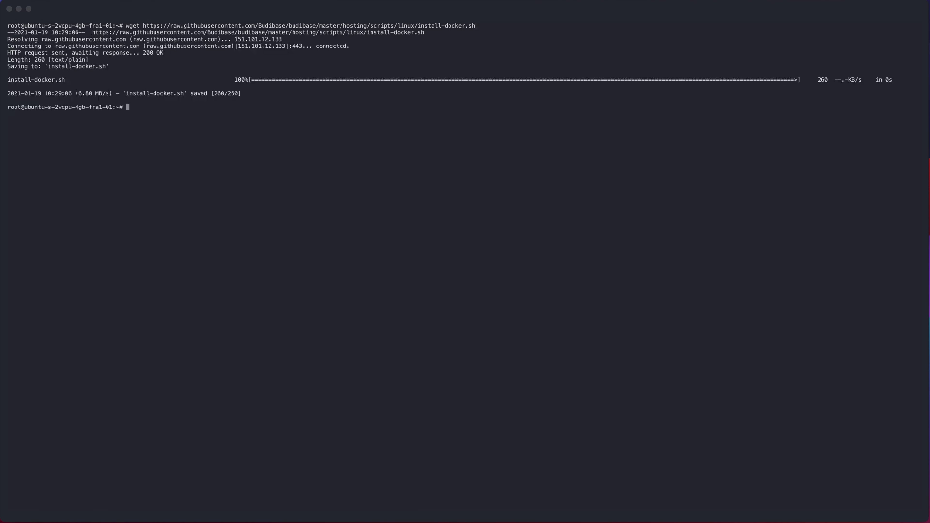
Move focus away from the terminal once install-docker.sh has downloaded
{"action": "key", "text": "super+Tab"}
Download install-docker-compose.sh and make both install scripts executable with chmod +x
{"action": "left_click", "coordinate": [168, 110]}
{"action": "type", "text": "wget"}
{"action": "type", "text": " https://raw.githubusercontent.com/Budibase/budibase/master/hosting/scripts/linux/install-docker-compose.sh"}
{"action": "key", "text": "Return"}
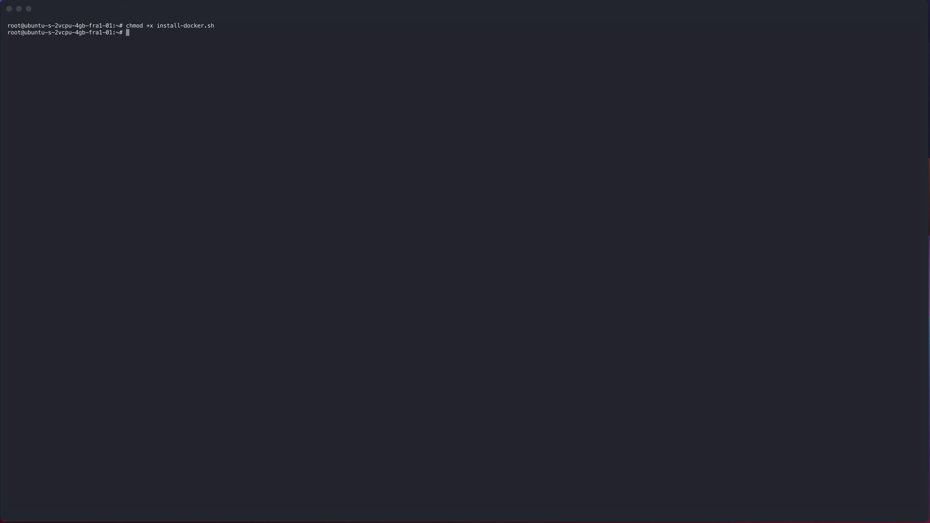
{"action": "type", "text": "chmod +x install"}
{"action": "type", "text": "-docker-compose.sh"}
{"action": "key", "text": "Return"}
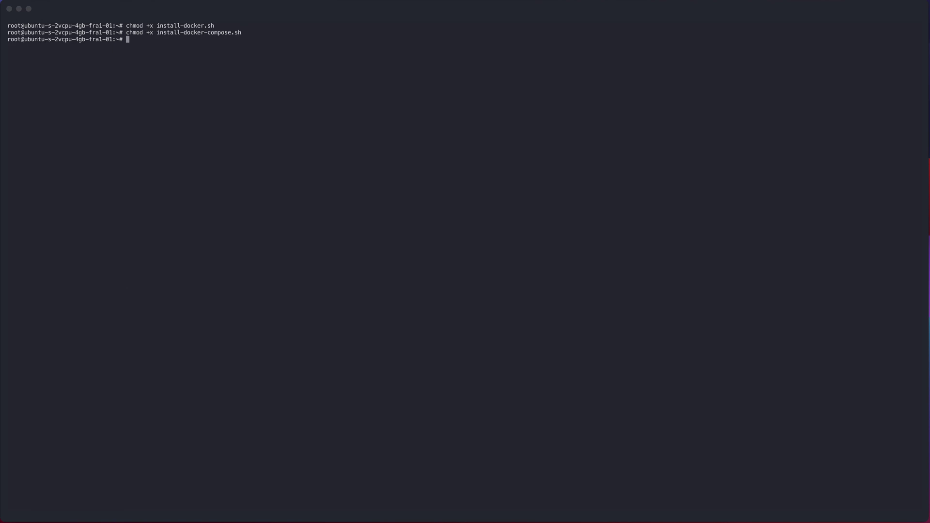
{"action": "type", "text": "./in"}
{"action": "type", "text": "stall-docker."}
{"action": "type", "text": "sh"}
Run ./install-docker.sh, then start ./install-docker-compose.sh
{"action": "key", "text": "Return"}
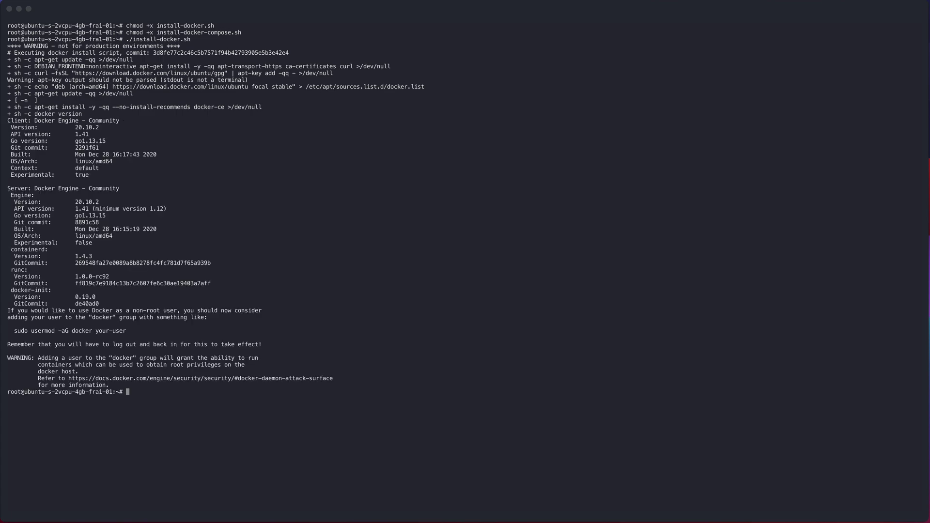
{"action": "type", "text": "."}
{"action": "type", "text": "/"}
{"action": "type", "text": "instal"}
{"action": "key", "text": "Tab"}
{"action": "type", "text": "-"}
{"action": "type", "text": "co"}
{"action": "key", "text": "Tab"}
{"action": "key", "text": "Return"}
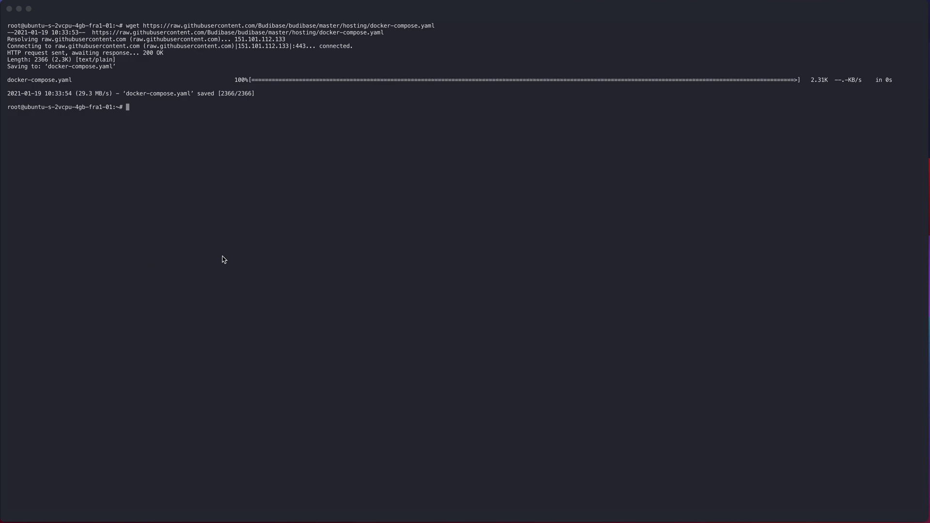
{"action": "type", "text": "wget https://raw.githubusercontent.com/Budibase/budibase/master/hosting/hosting.properties"}
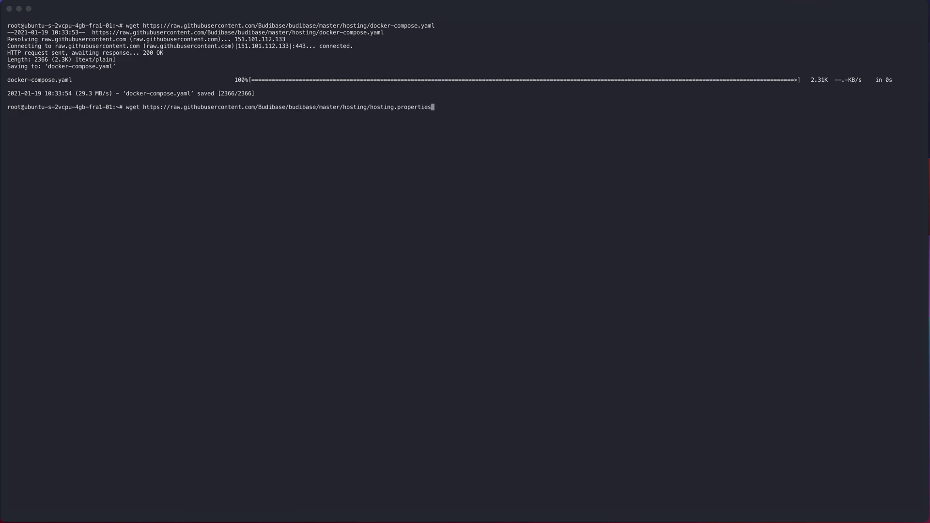
Fetch hosting.properties and envoy.yaml from the Budibase master hosting folder with wget
{"action": "key", "text": "Return"}
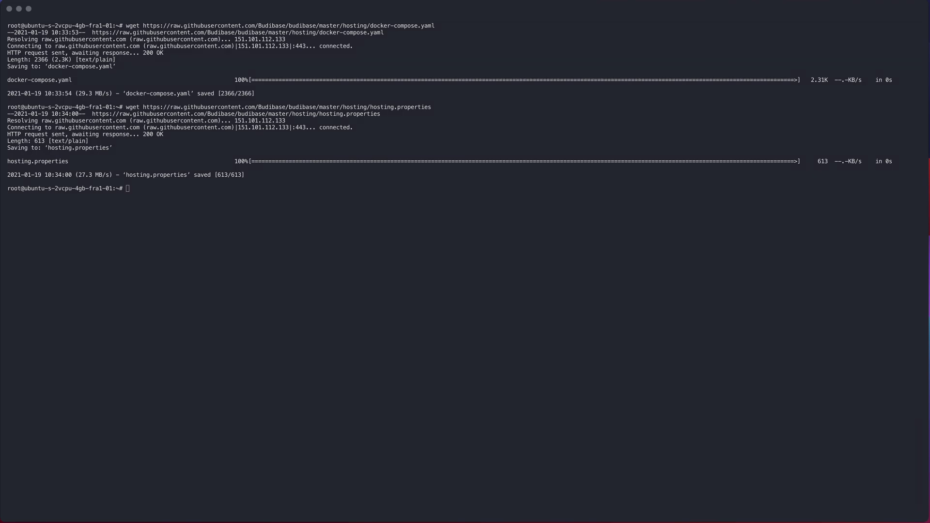
{"action": "left_click", "coordinate": [166, 269]}
{"action": "type", "text": "wget https://raw.githubusercontent.com/Budibase/budibase/master/hosting/envoy.yaml"}
{"action": "left_click", "coordinate": [169, 270]}
{"action": "type", "text": "wget"}
{"action": "type", "text": " https://raw.githubusercontent.com/Budibase/budibase/master/hosting/envoy.yaml"}
{"action": "key", "text": "Return"}
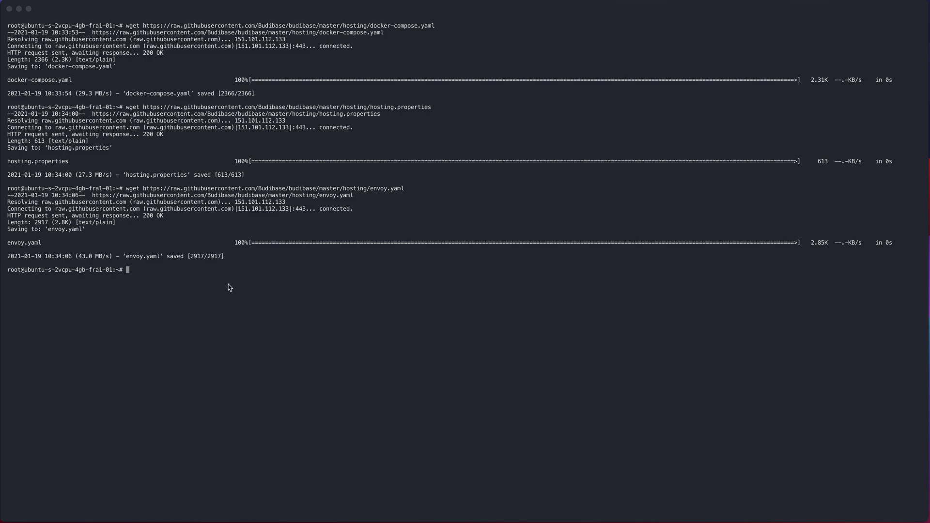
{"action": "type", "text": "docker-compose --env-file hosting.properties up"}
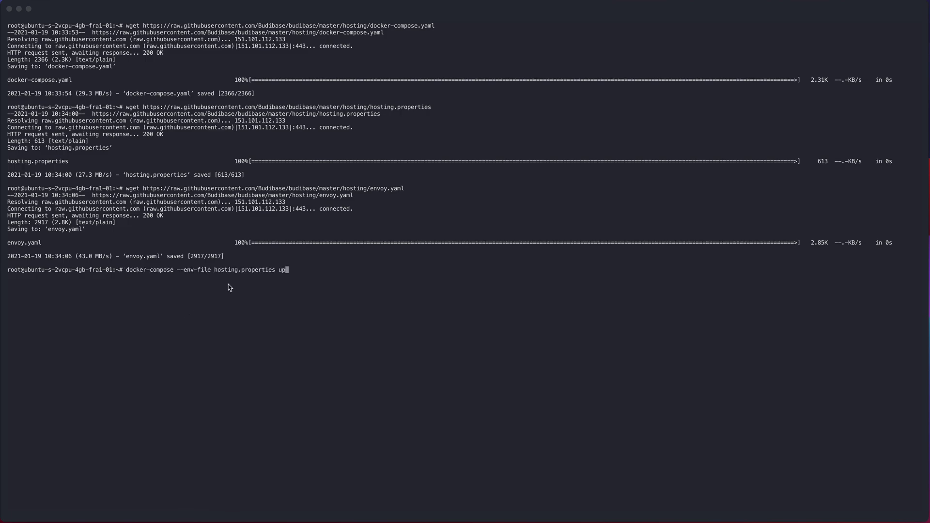
Run docker-compose --env-file hosting.properties up to pull images and start Budibase containers
{"action": "key", "text": "Return"}
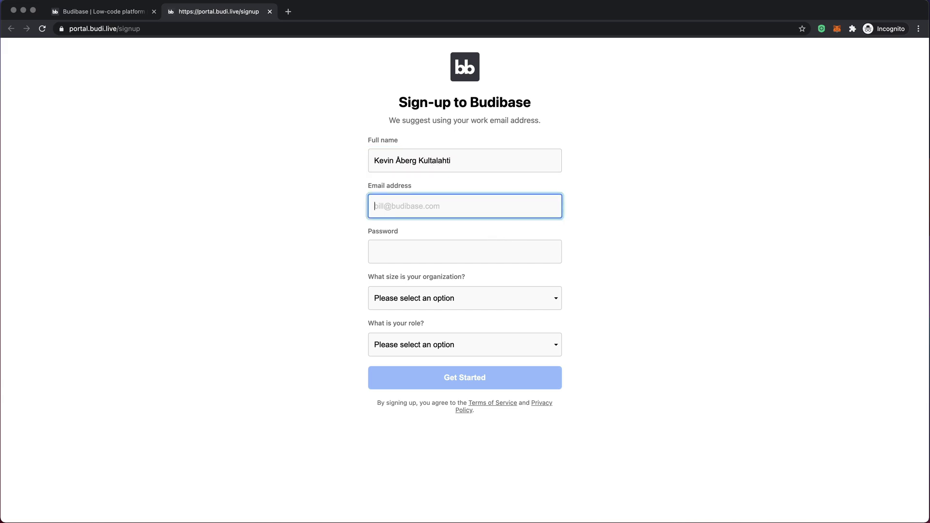
{"action": "key", "text": "Tab"}
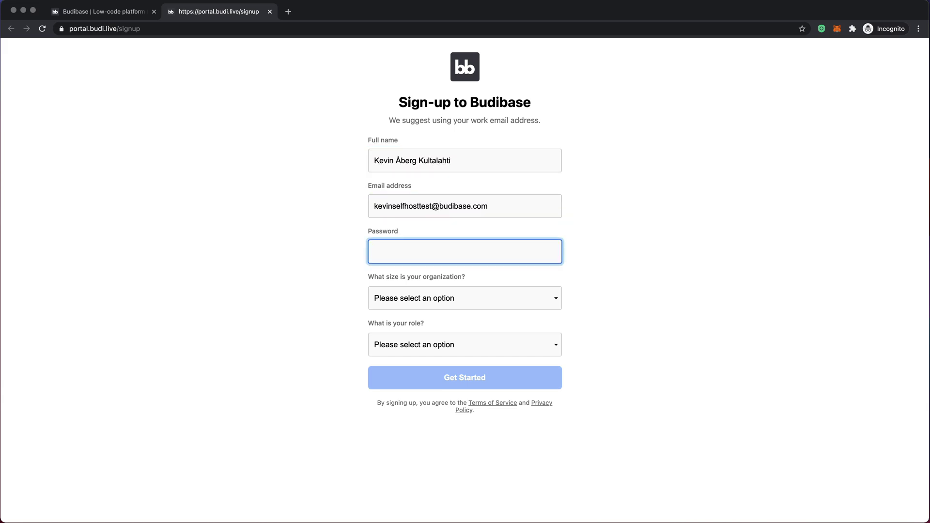
{"action": "type", "text": "•••••••••••••"}
Fill in the sign-up form: organization size Just lil ol' me, role Software Developer / Engineer
{"action": "left_click", "coordinate": [487, 293]}
{"action": "left_click", "coordinate": [492, 345]}
{"action": "left_click", "coordinate": [436, 396]}
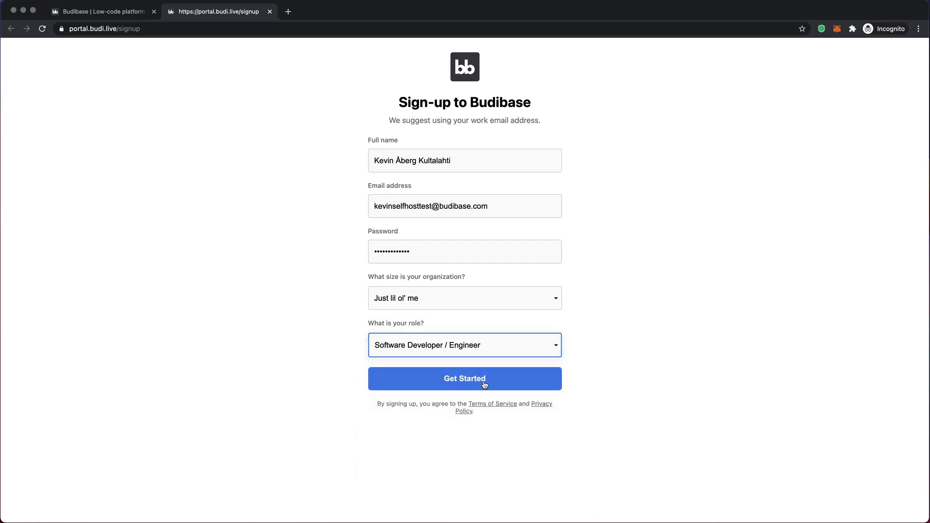
Submit the sign-up and download the Budibase builder for OSX
{"action": "left_click", "coordinate": [461, 378]}
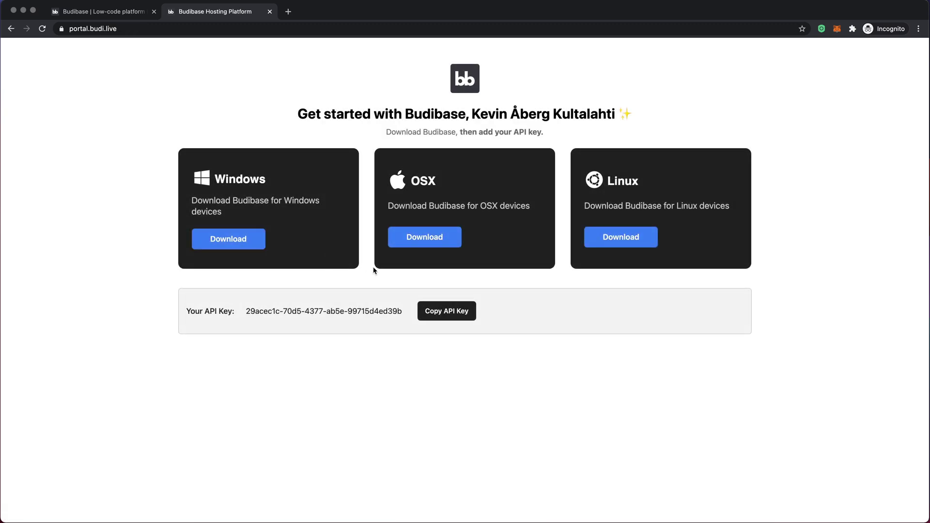
{"action": "left_click", "coordinate": [423, 240]}
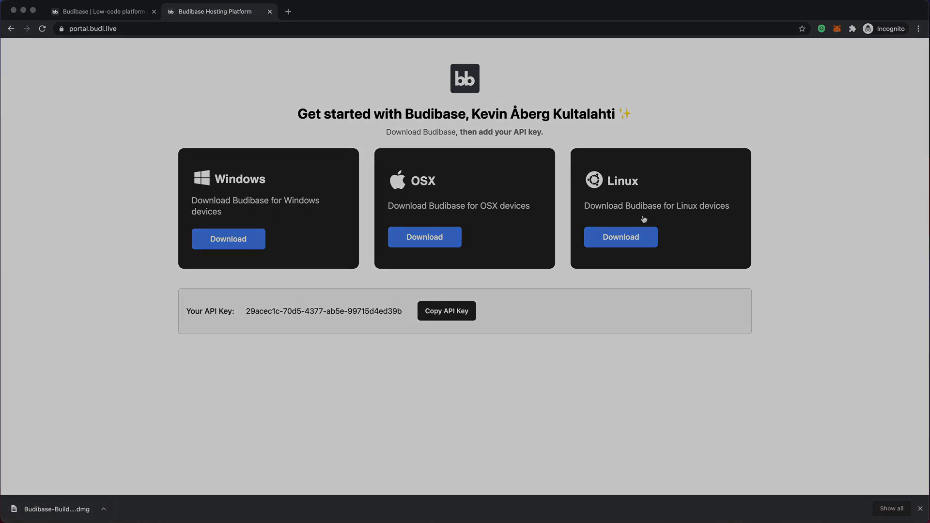
{"action": "left_click", "coordinate": [793, 5]}
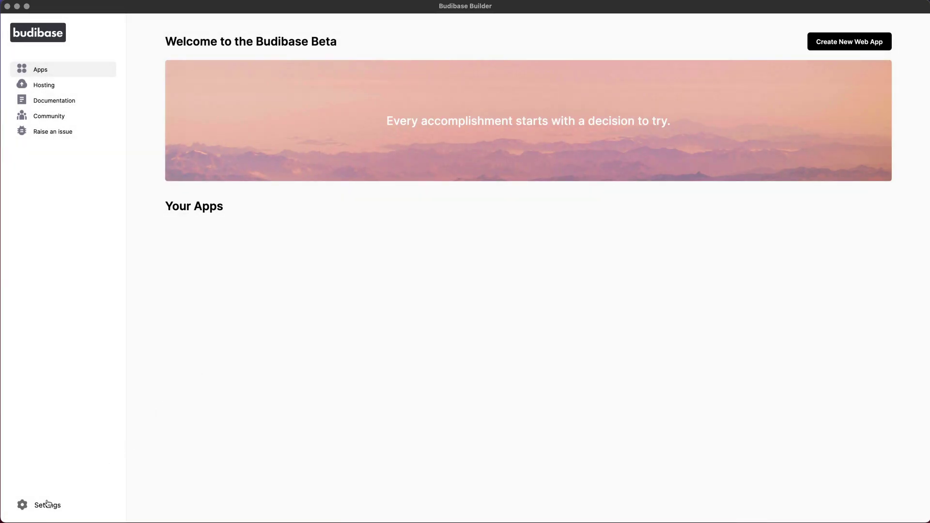
Enable Self hosted, change Hosting URL to 167.172.103.141:10000, and save the settings
{"action": "left_click", "coordinate": [47, 505]}
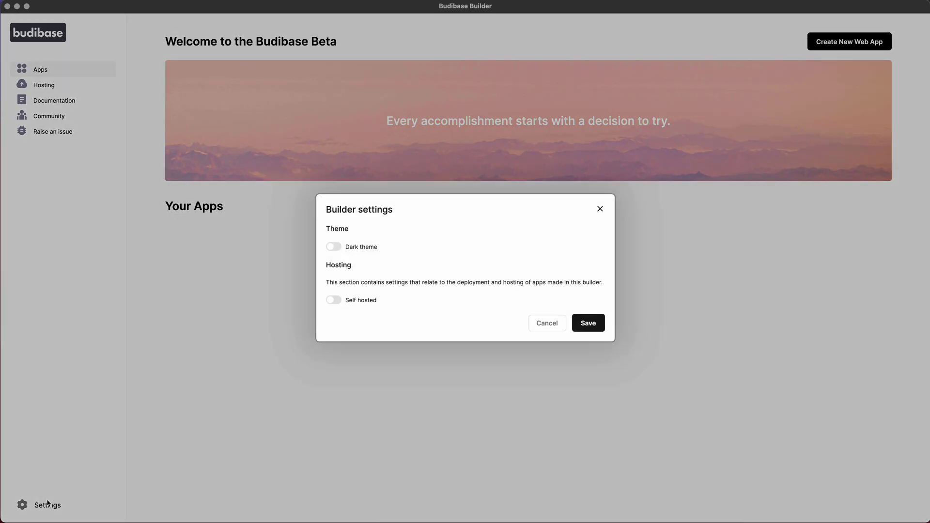
{"action": "left_click", "coordinate": [336, 301]}
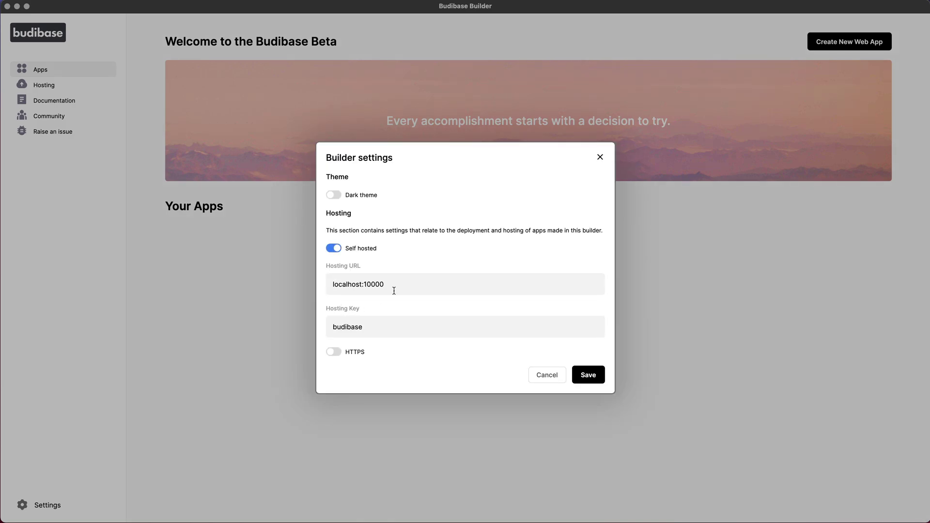
{"action": "double_click", "coordinate": [362, 286]}
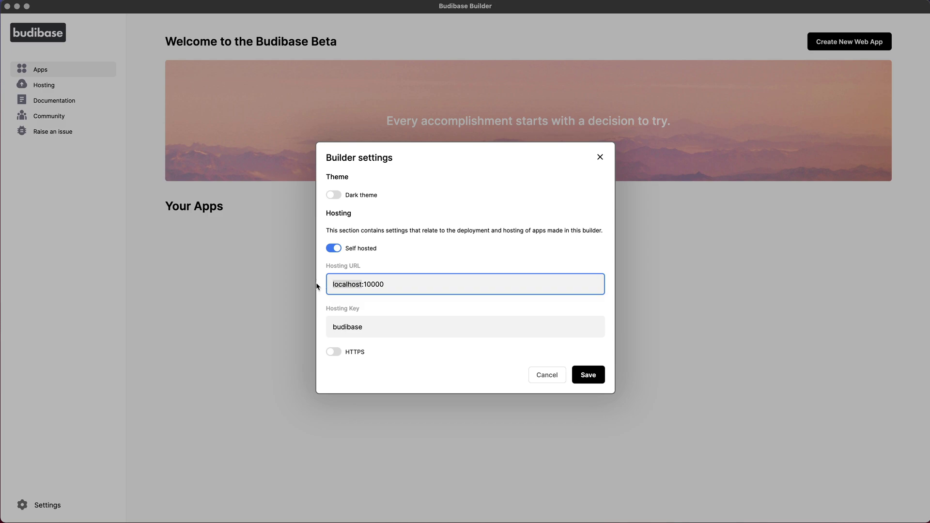
{"action": "type", "text": "167.172.103.141"}
{"action": "left_click", "coordinate": [384, 325]}
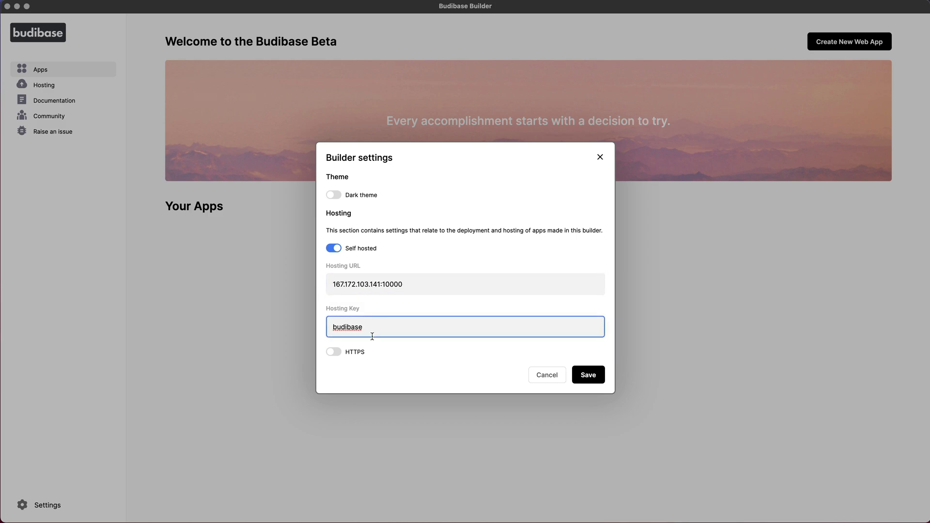
{"action": "left_click", "coordinate": [588, 374]}
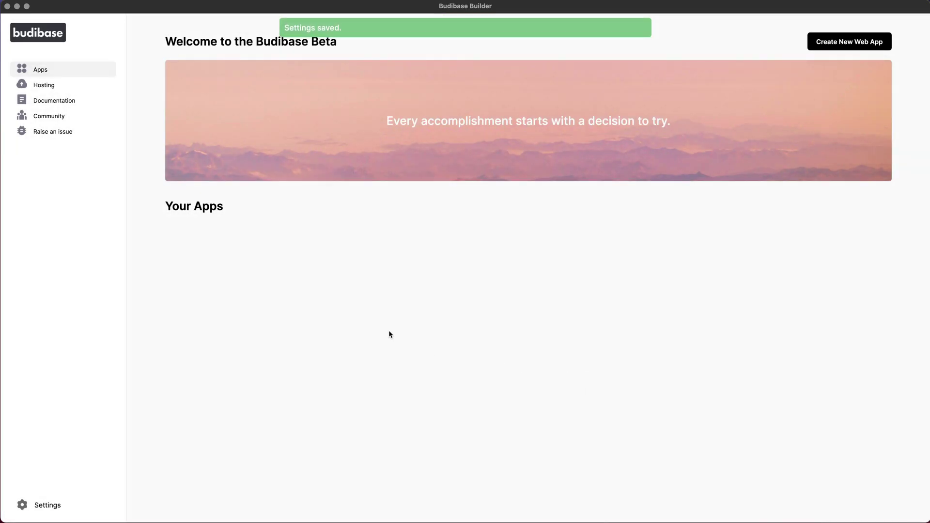
Start a new web app named 'My Own Application'
{"action": "left_click", "coordinate": [846, 45]}
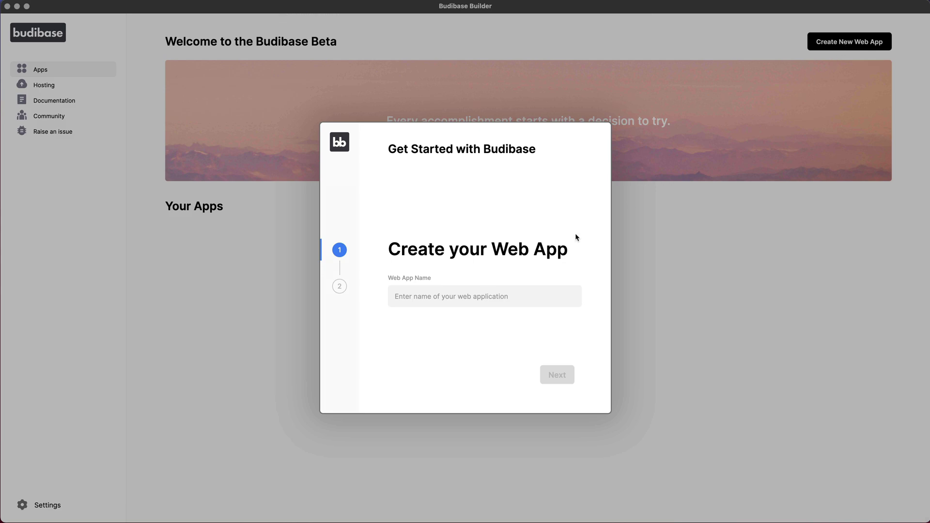
{"action": "left_click", "coordinate": [442, 293]}
{"action": "type", "text": "My Own Application"}
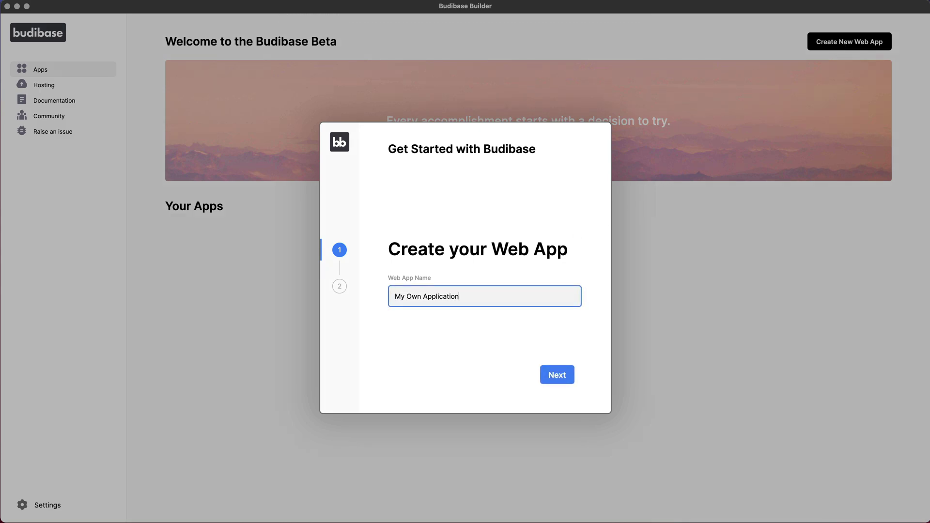
{"action": "left_click", "coordinate": [561, 377]}
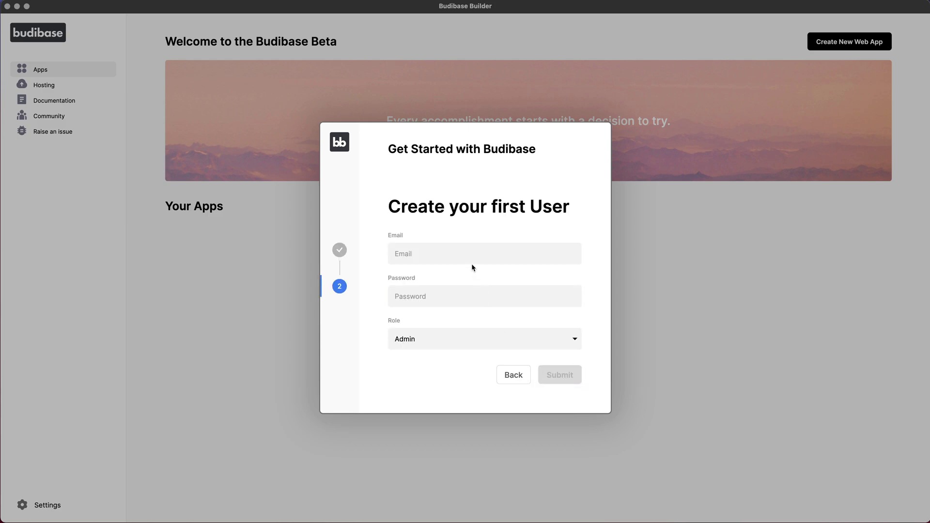
Add the first Admin user's email and password and create the app
{"action": "left_click", "coordinate": [455, 255]}
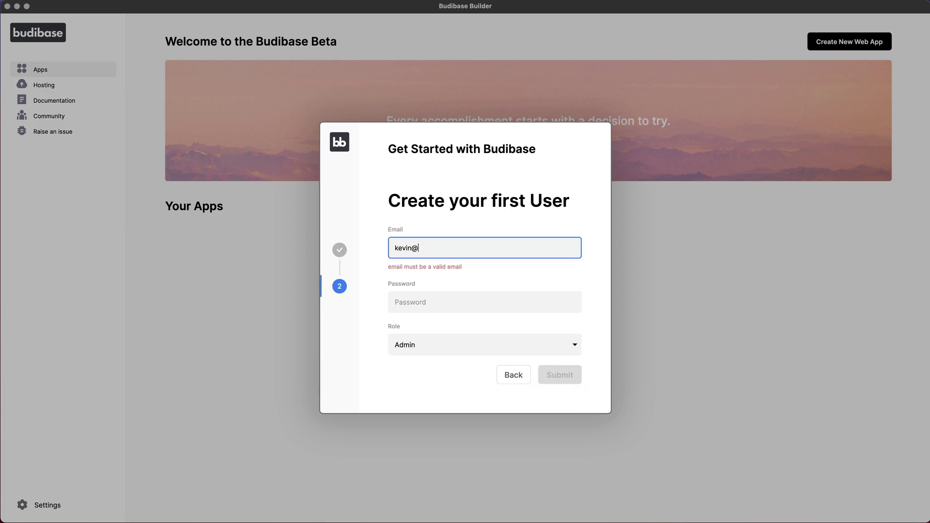
{"action": "key", "text": "Tab"}
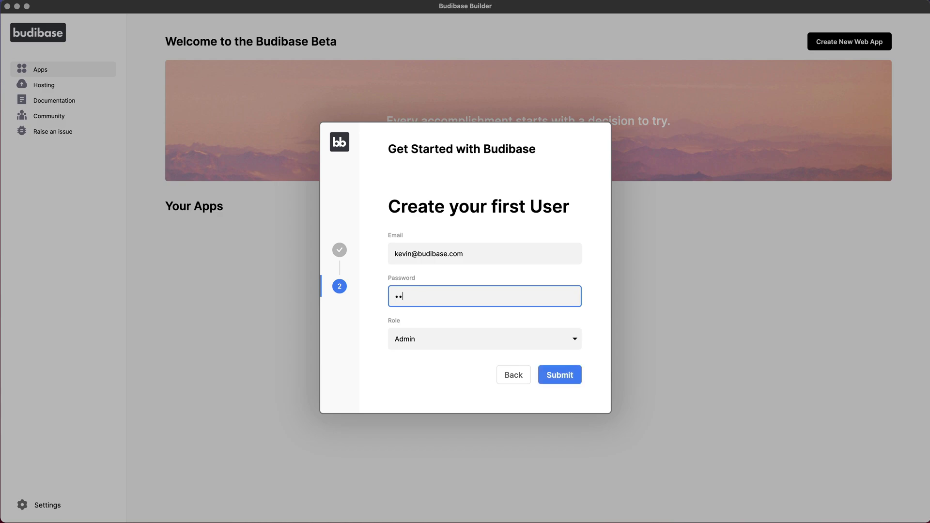
{"action": "left_click", "coordinate": [561, 373]}
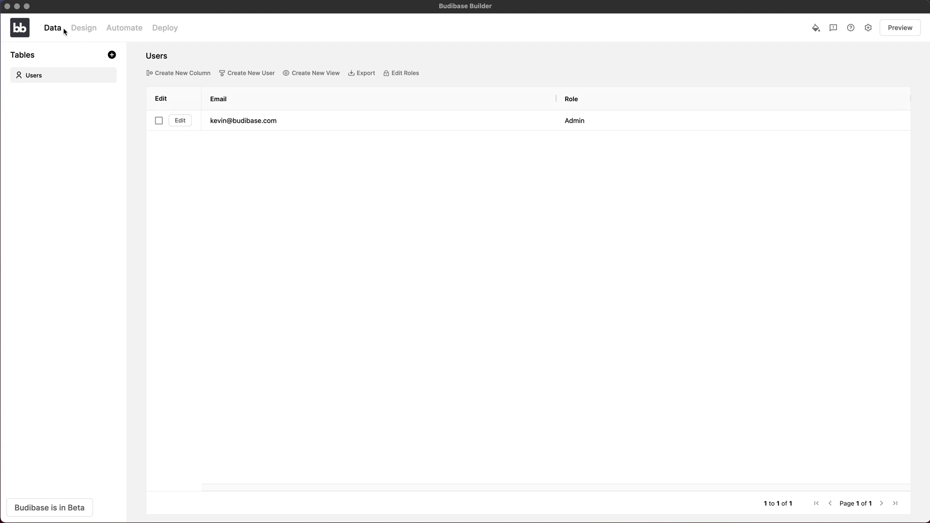
Review the Design and Automate tabs, then deploy the app from the Deploy tab
{"action": "left_click", "coordinate": [84, 29]}
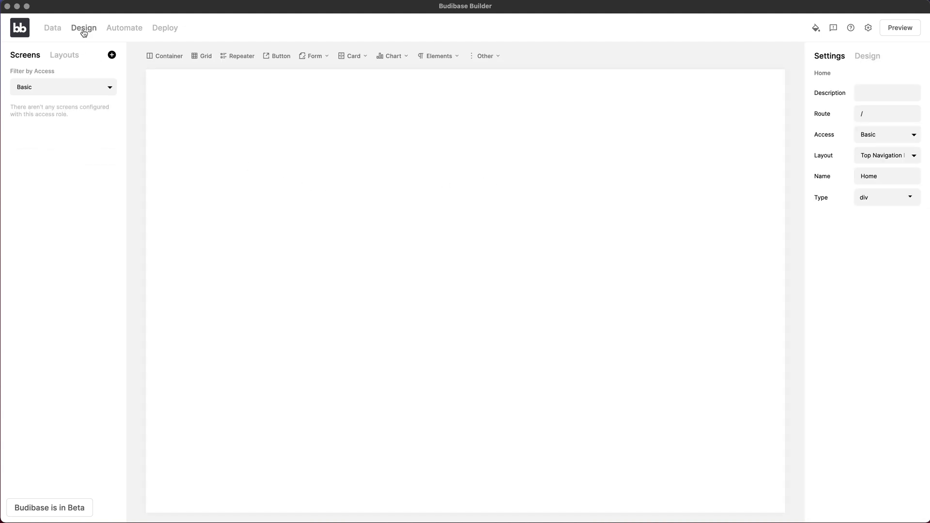
{"action": "left_click", "coordinate": [123, 29]}
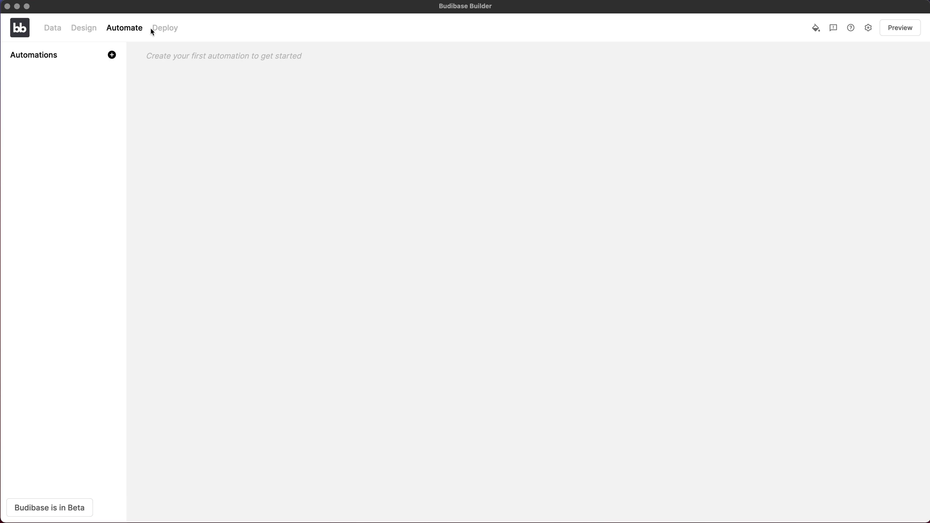
{"action": "left_click", "coordinate": [165, 30]}
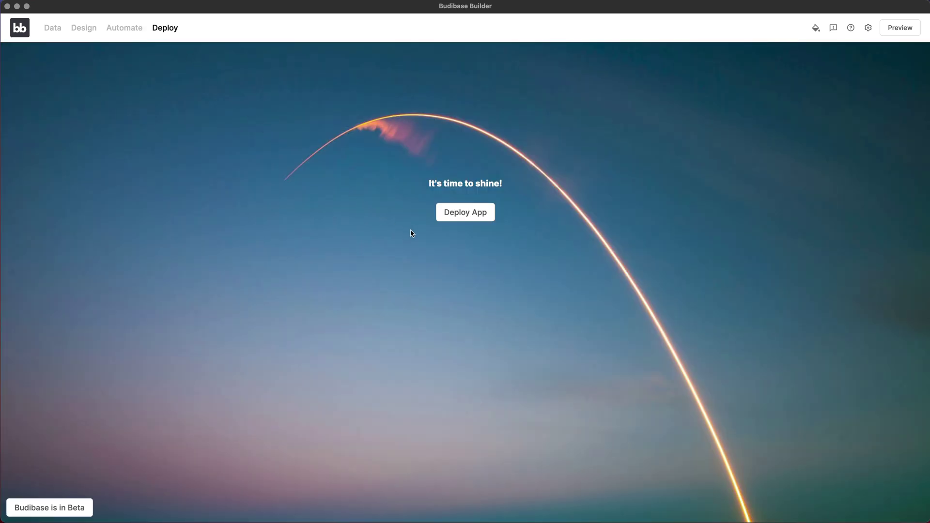
{"action": "left_click", "coordinate": [473, 213]}
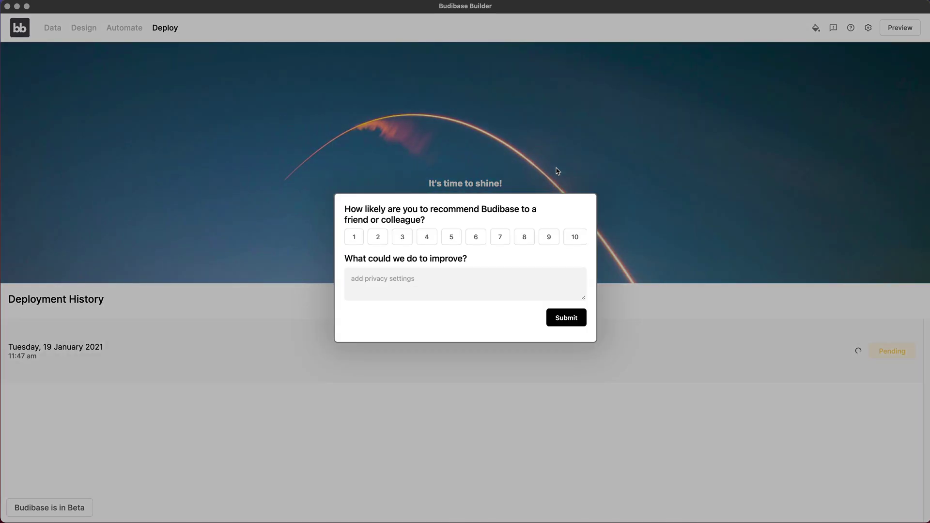
Rate Budibase 10 in the survey and open the deployed app in the browser
{"action": "left_click", "coordinate": [575, 238]}
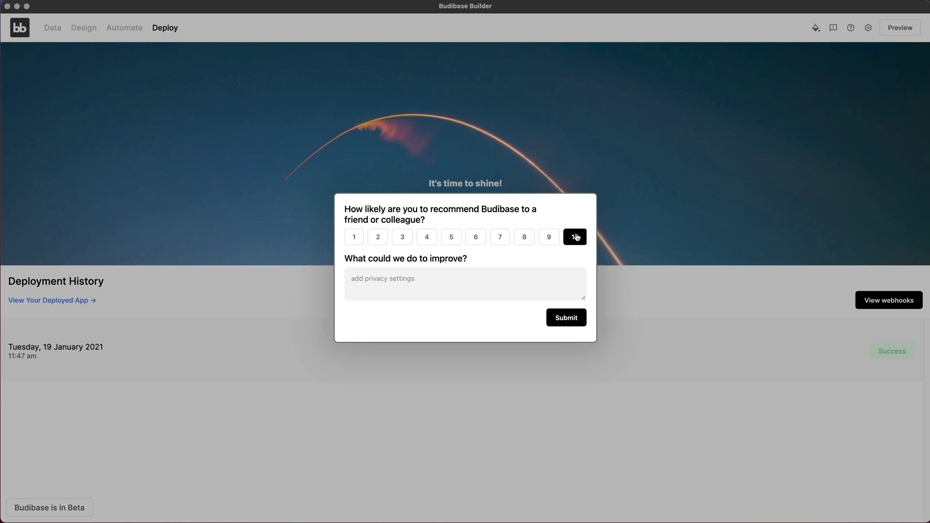
{"action": "left_click", "coordinate": [573, 320]}
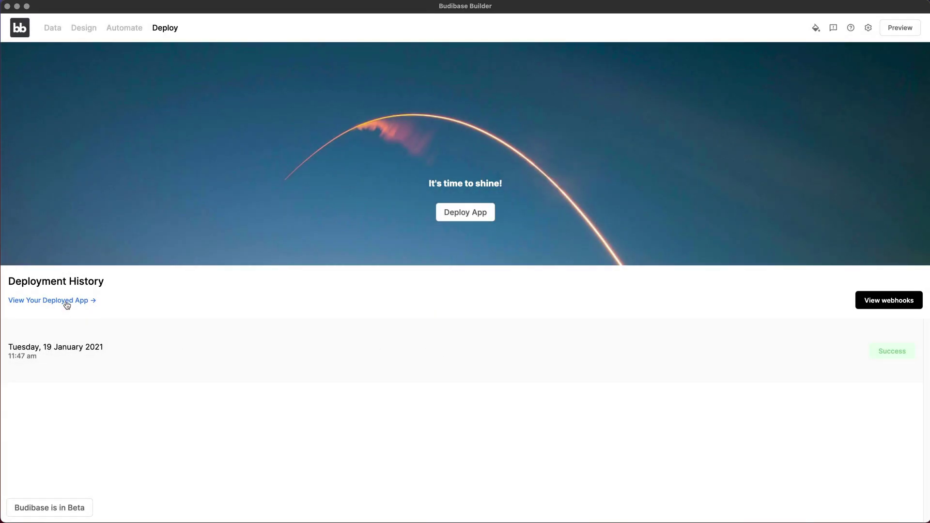
{"action": "left_click", "coordinate": [65, 301]}
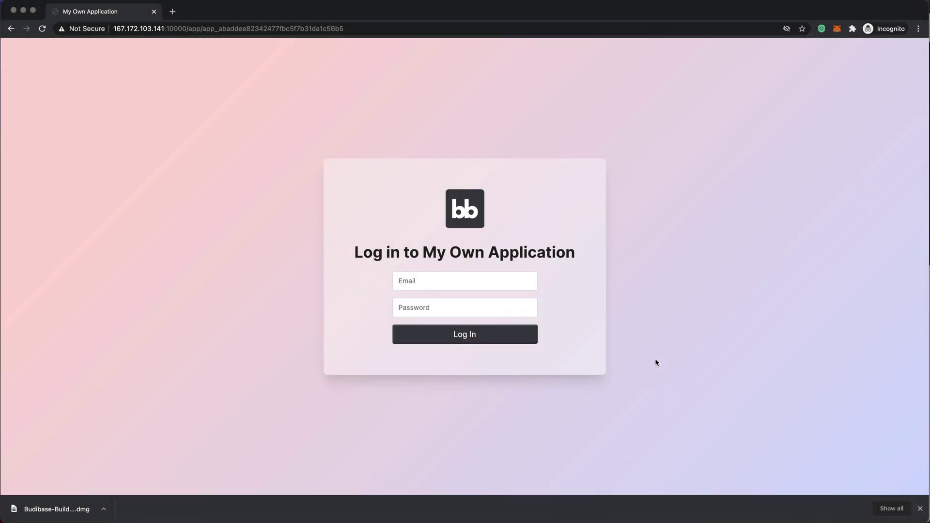
Log in with the admin user's email and password, correcting a mistyped email
{"action": "left_click", "coordinate": [484, 284]}
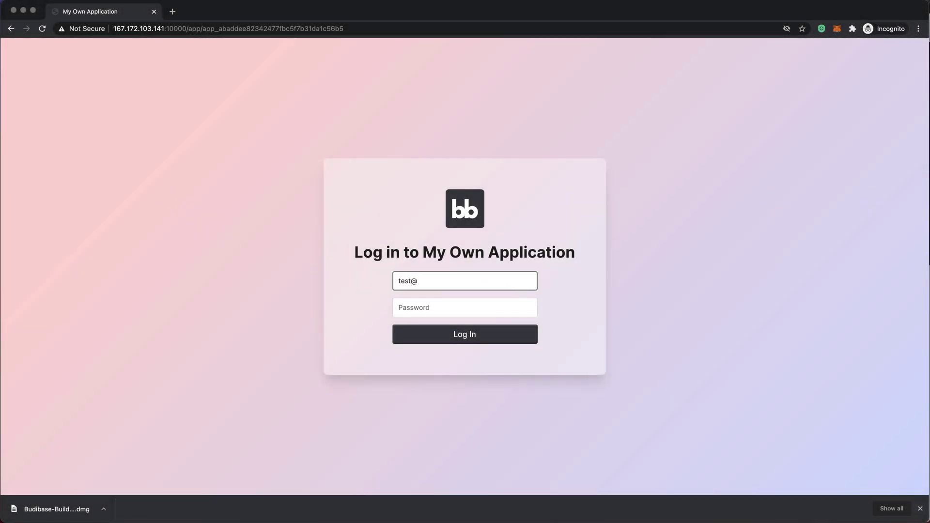
{"action": "key", "text": "super+a"}
{"action": "key", "text": "Tab"}
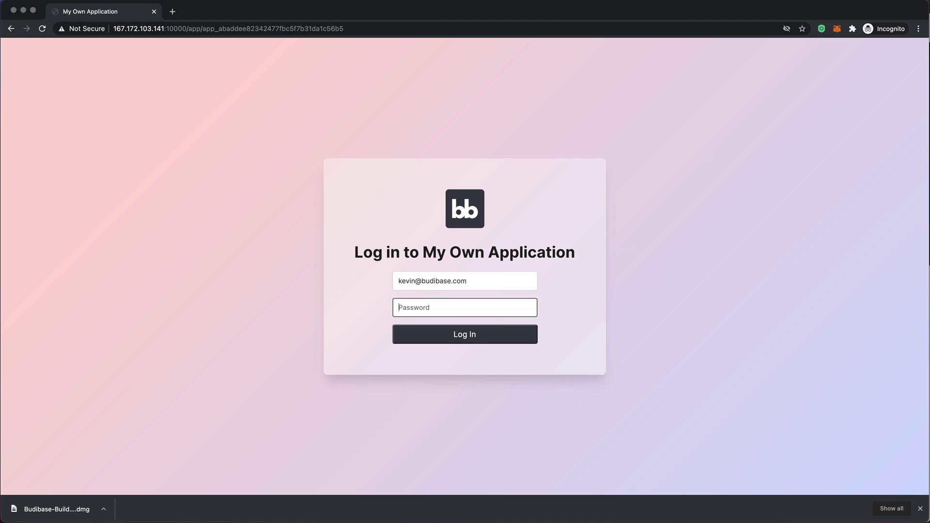
{"action": "left_click", "coordinate": [491, 332]}
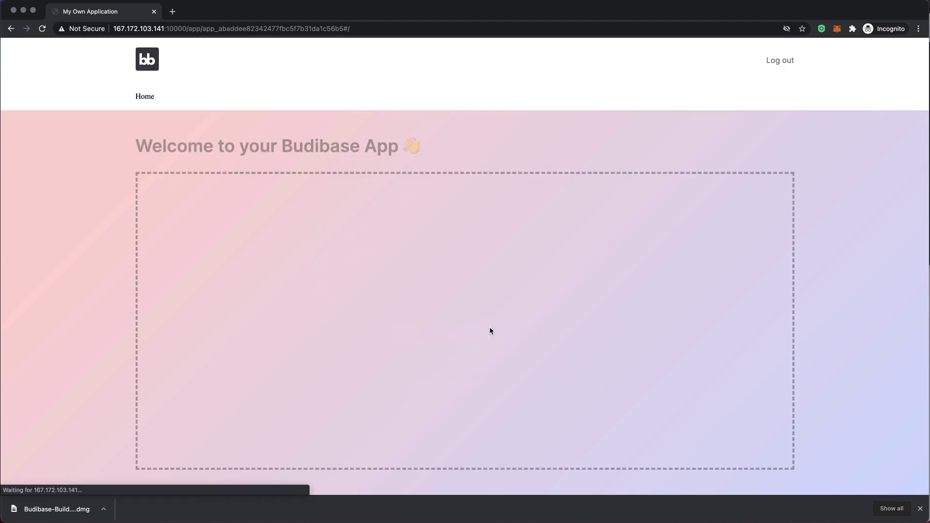